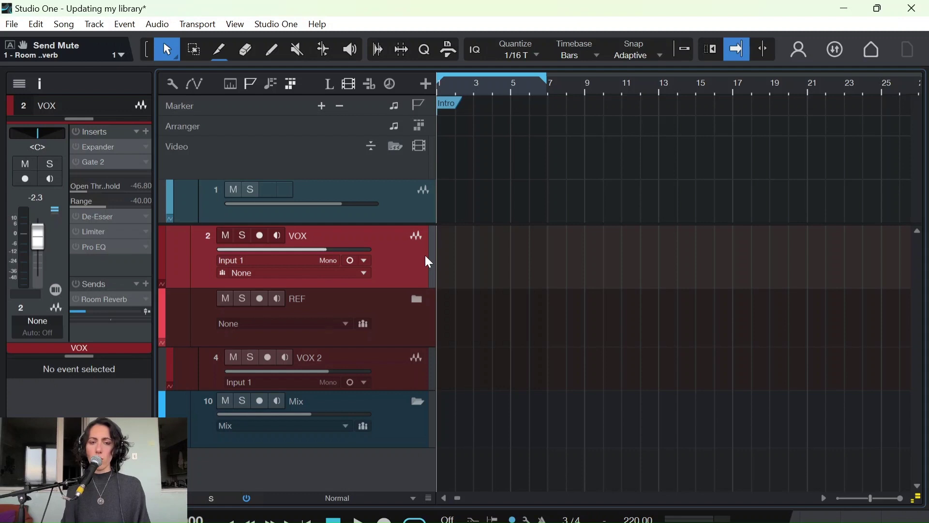
- Extend the loop range to bar 9 and record a short vocal take on the VOX track
drag(543, 83, 587, 85)
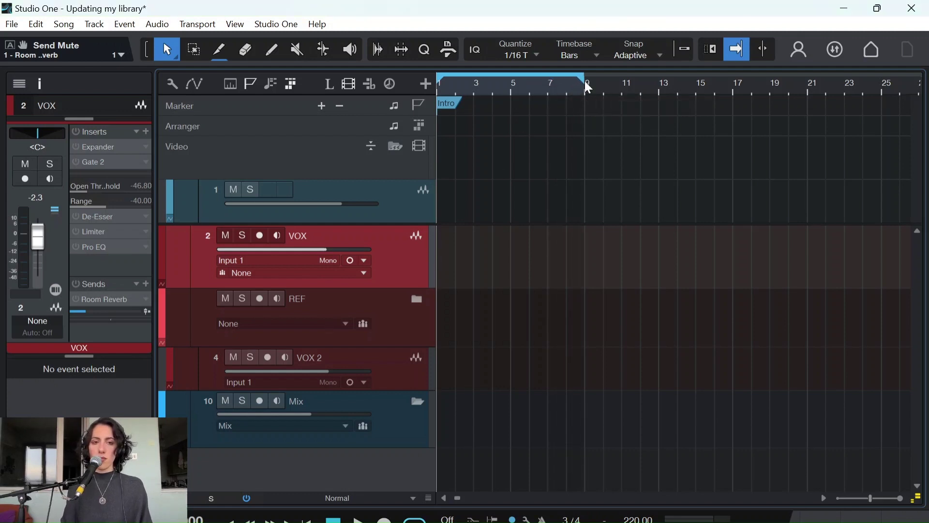
key(r)
key(KP_Multiply)
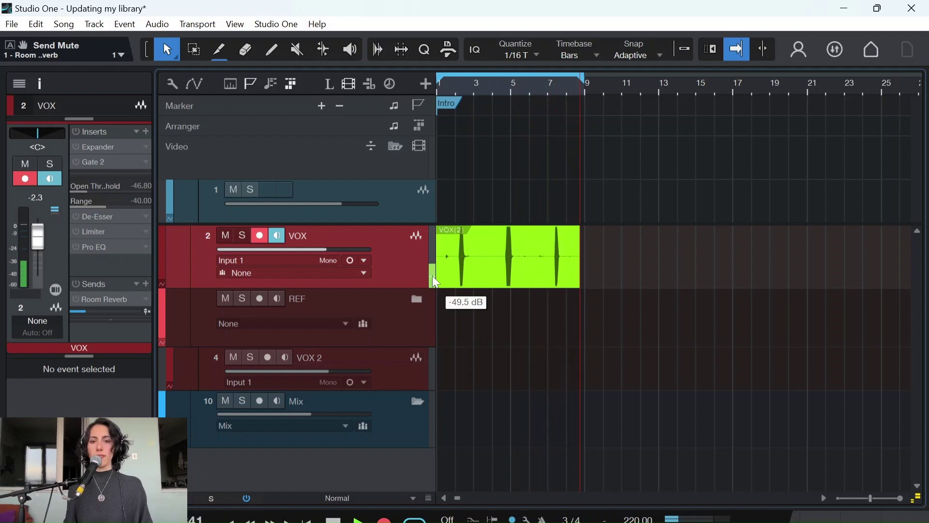
key(space)
key(r)
- Listen to the recorded vocal take with the VOX track soloed, and unsolo the track
click(242, 235)
key(space)
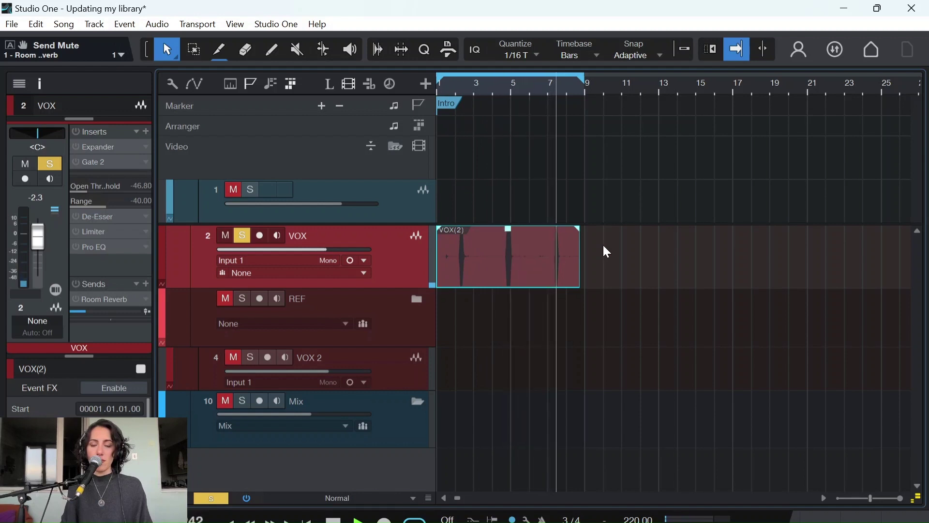
click(241, 240)
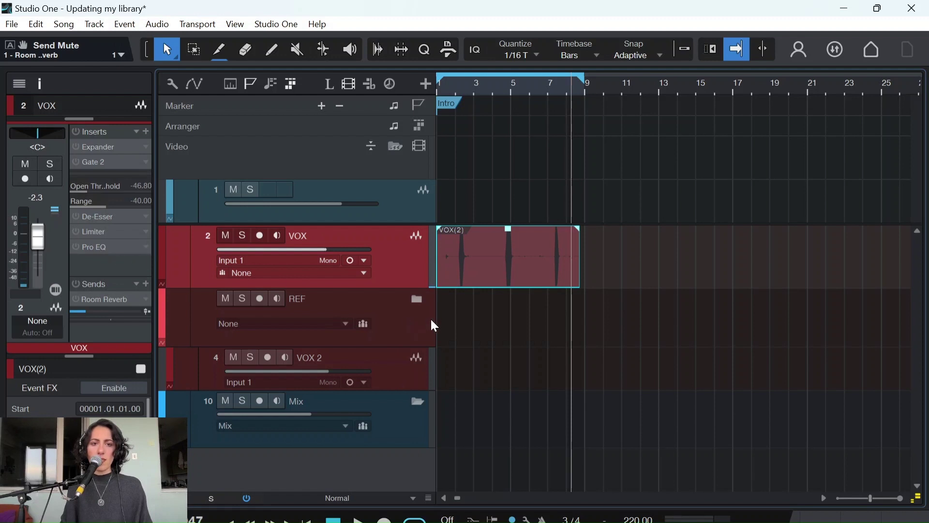
- Remove Pro EQ, Limiter, De-Esser and Gate 2 from the VOX track's inserts and activate the Expander
click(146, 252)
click(169, 385)
click(145, 232)
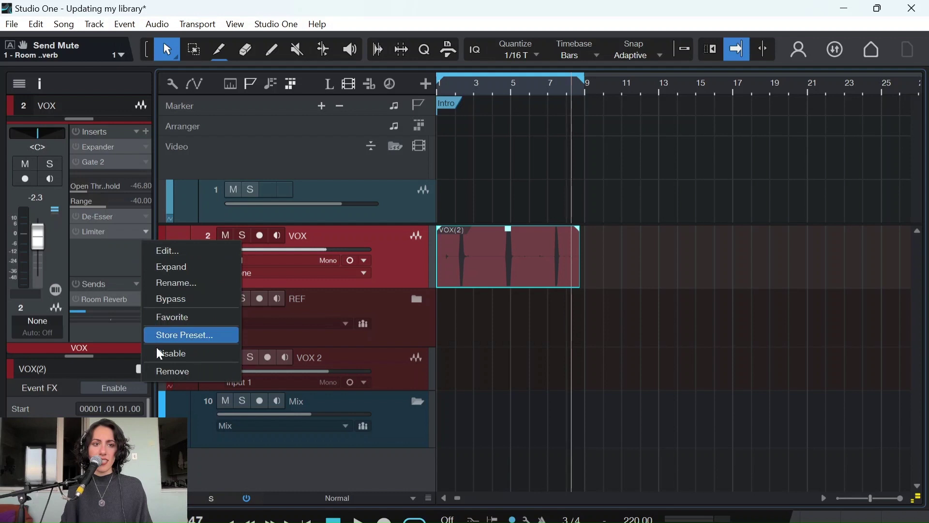
click(164, 369)
click(146, 217)
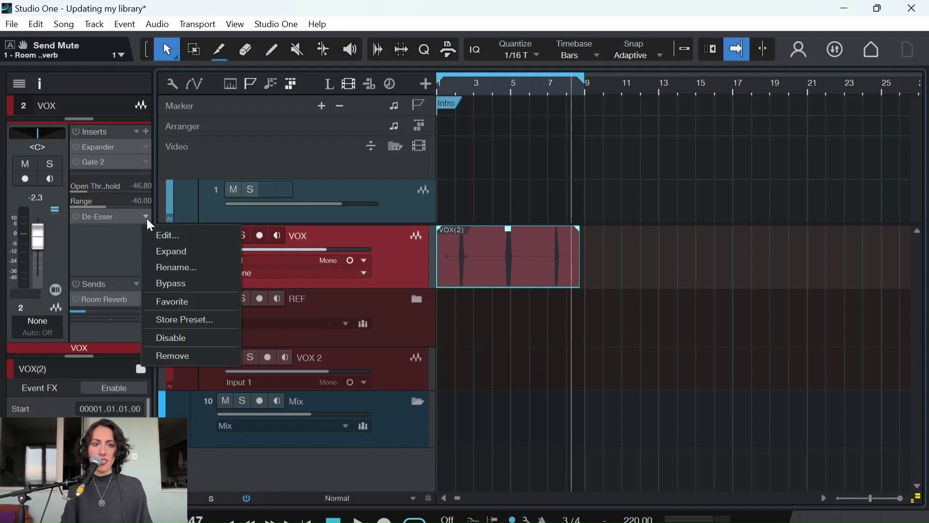
click(168, 355)
click(144, 163)
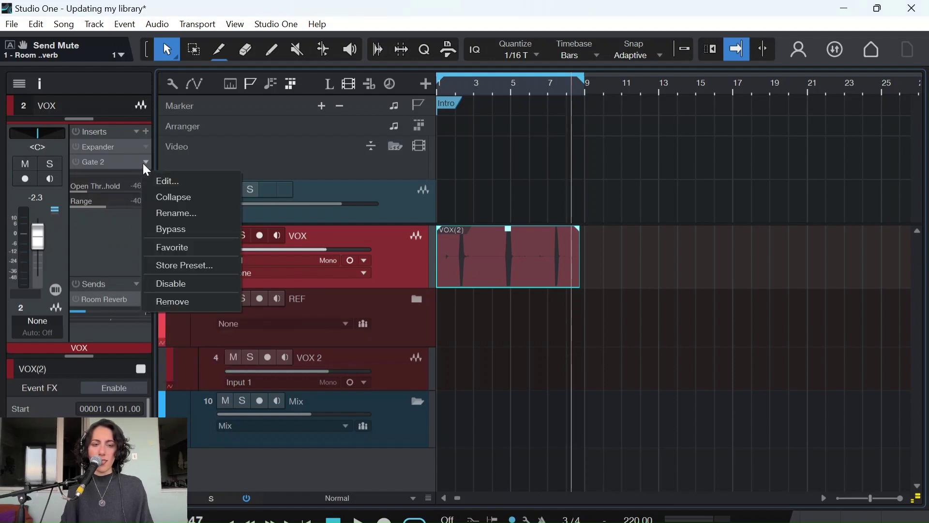
click(164, 299)
click(75, 146)
click(452, 82)
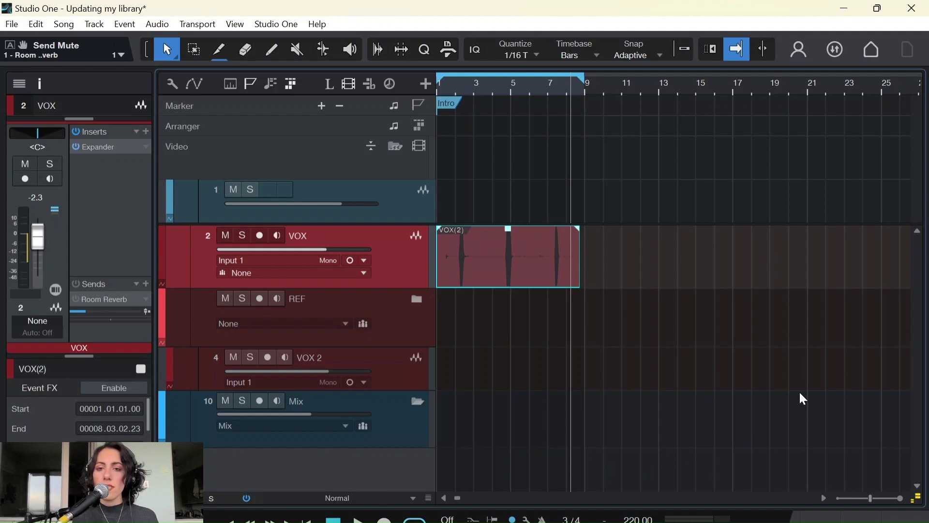
- Search the effects for "room rever" and add Room Reverb as a send on the VOX track
key(F7)
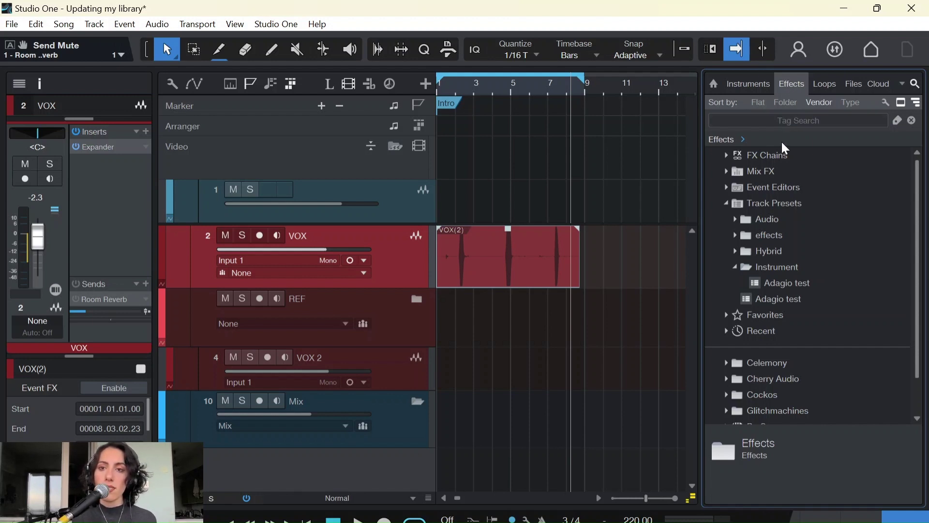
click(799, 120)
text(room rever)
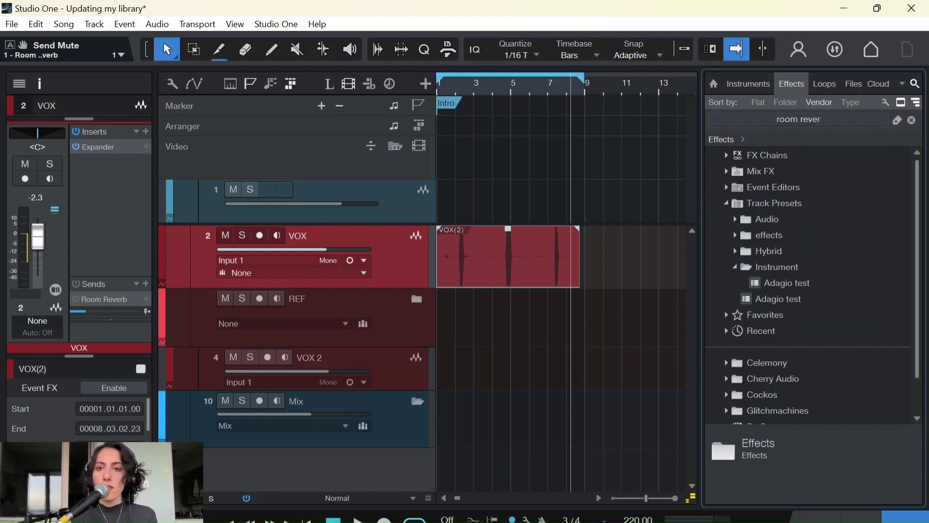
drag(796, 216, 117, 296)
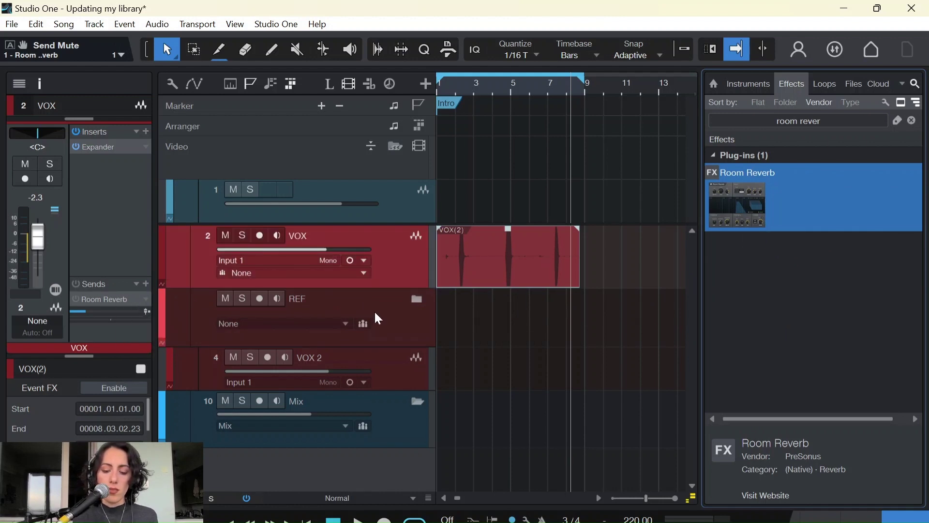
key(ctrl+z)
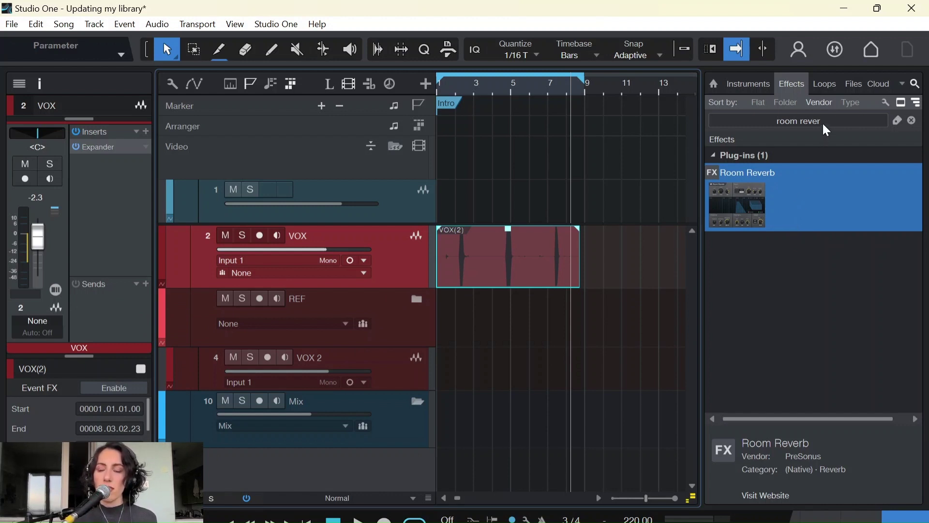
drag(785, 207, 785, 210)
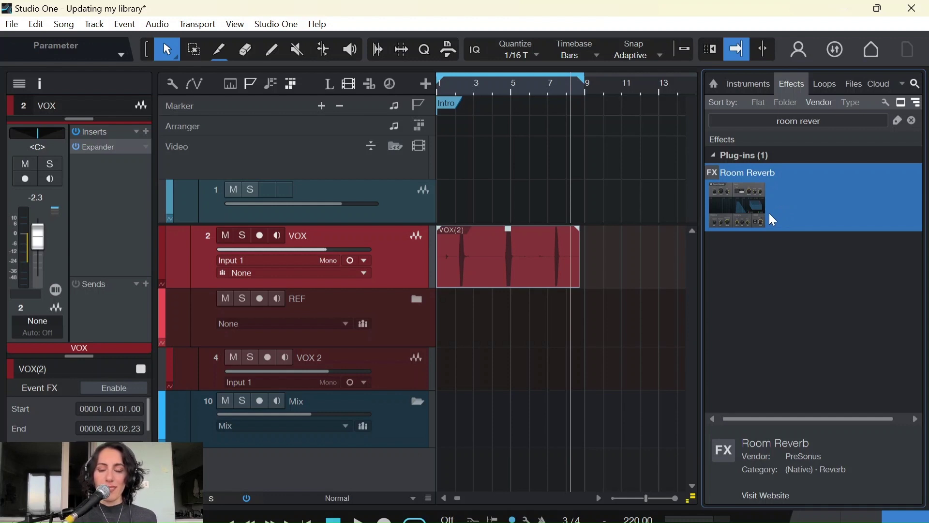
drag(770, 214, 101, 306)
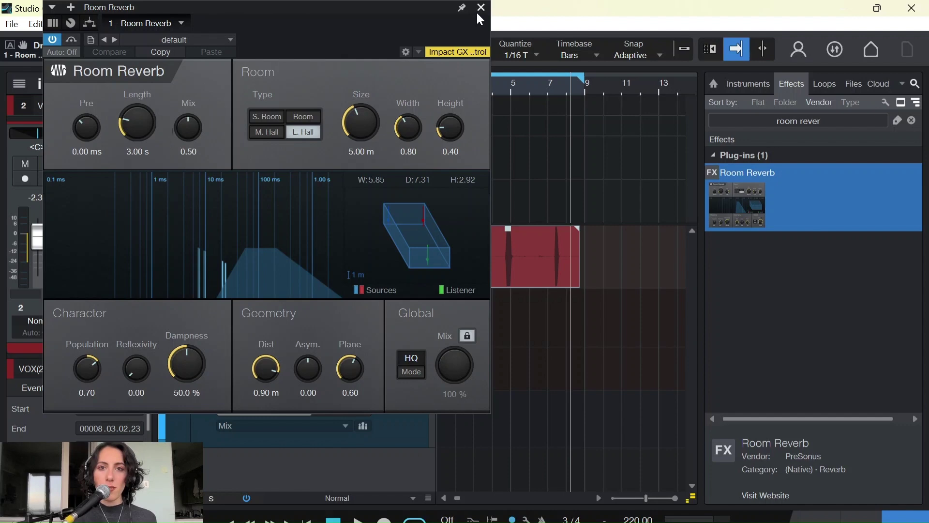
- Reopen the Room Reverb editor from the VOX send, hide the browser, and move the editor clear of the track controls
click(480, 8)
double_click(89, 299)
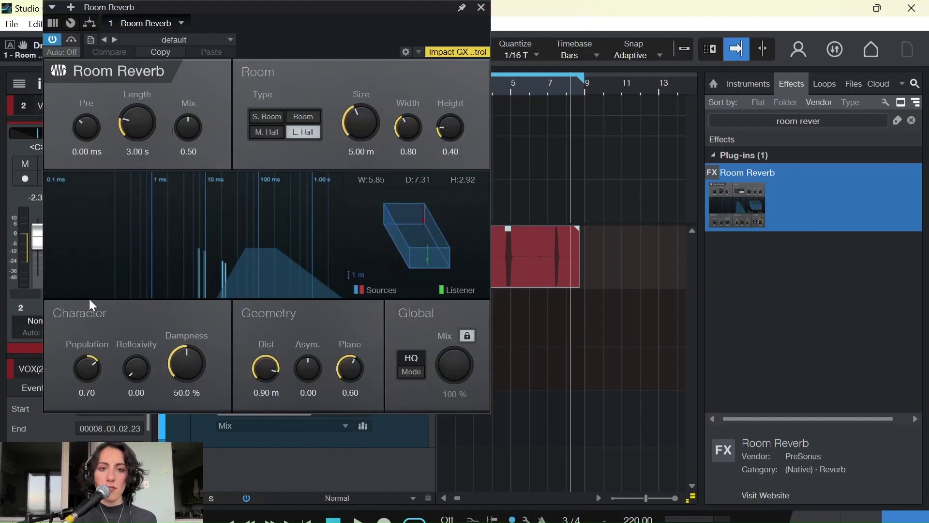
drag(395, 6, 466, 46)
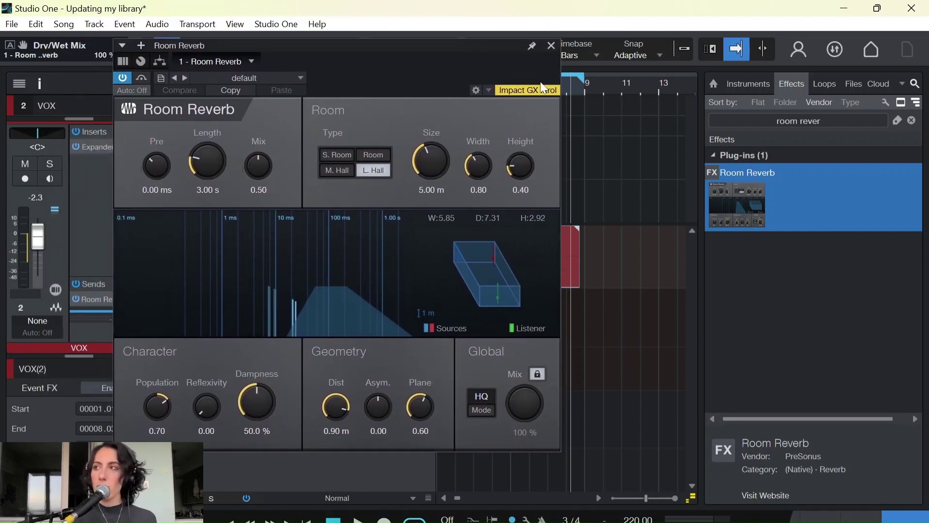
key(F5)
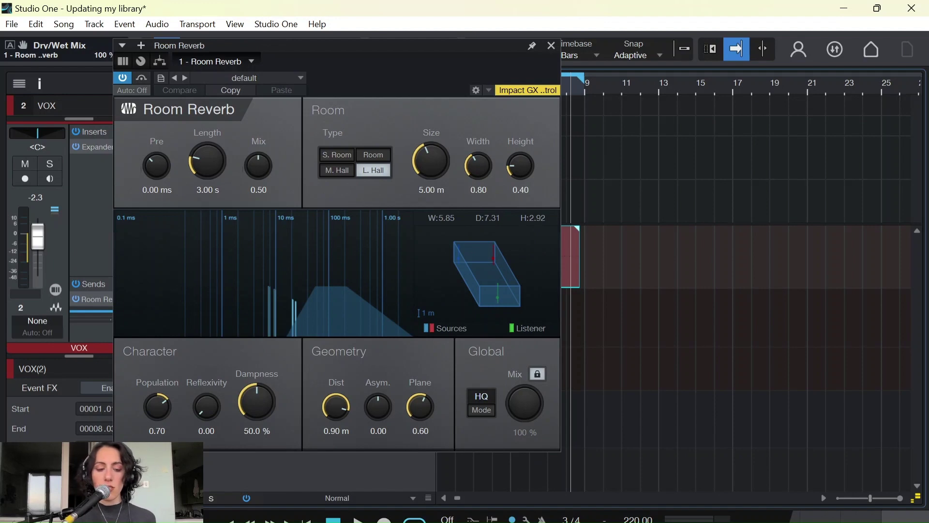
click(880, 481)
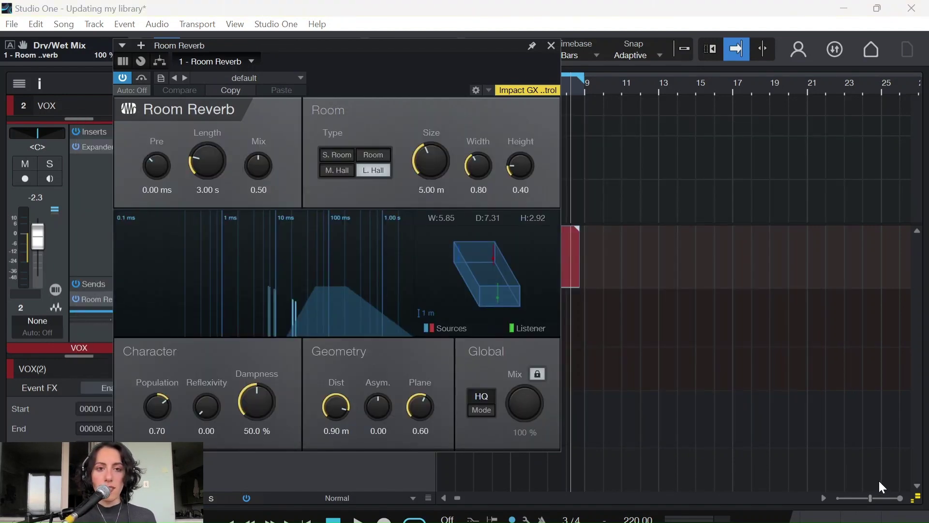
drag(373, 55, 659, 47)
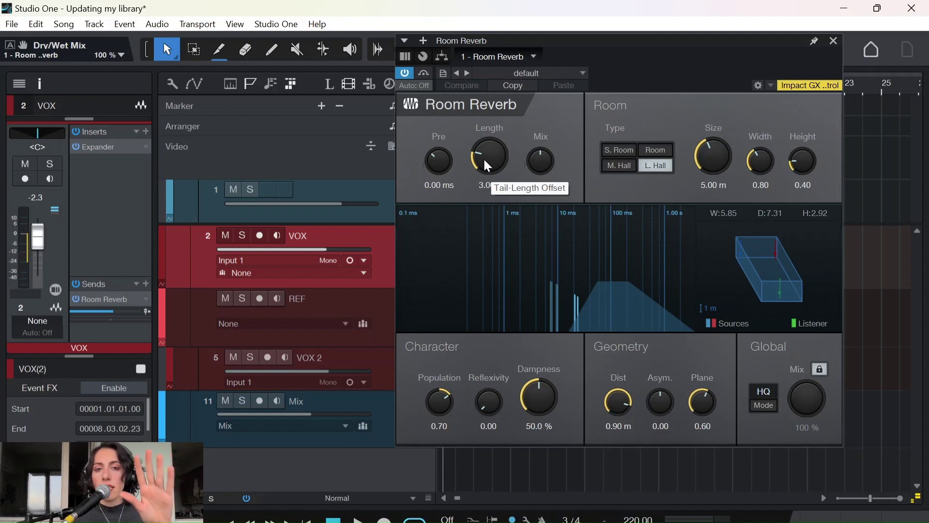
- Set the Room Reverb's tail length to 6.80 s
scroll(488, 156, up, 2)
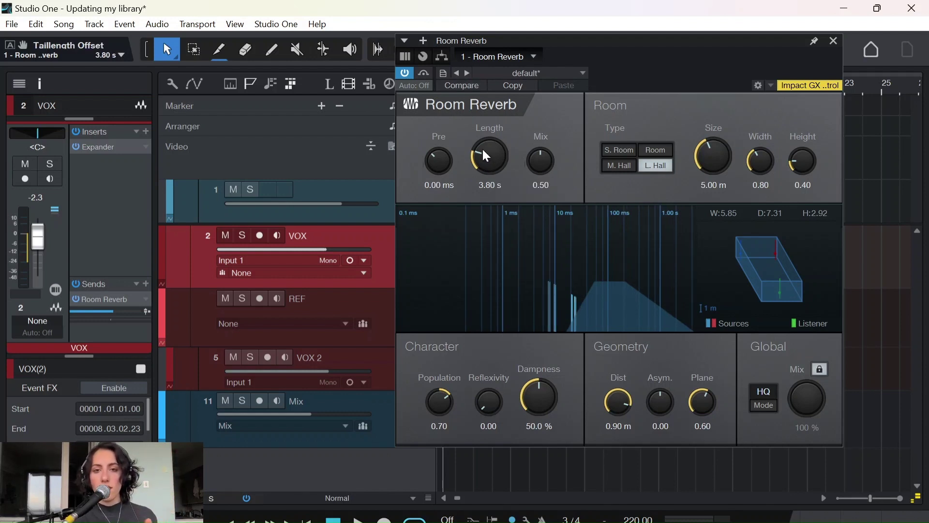
scroll(484, 152, up, 3)
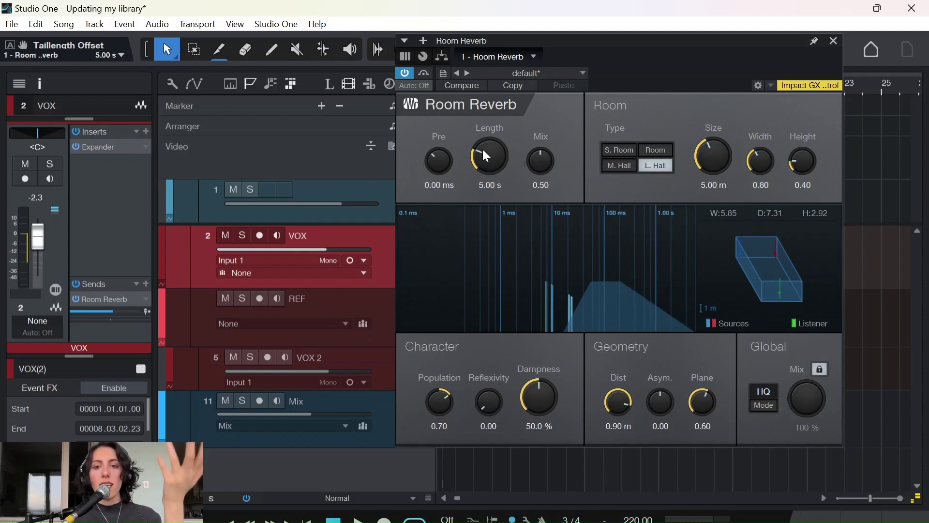
scroll(481, 153, up, 5)
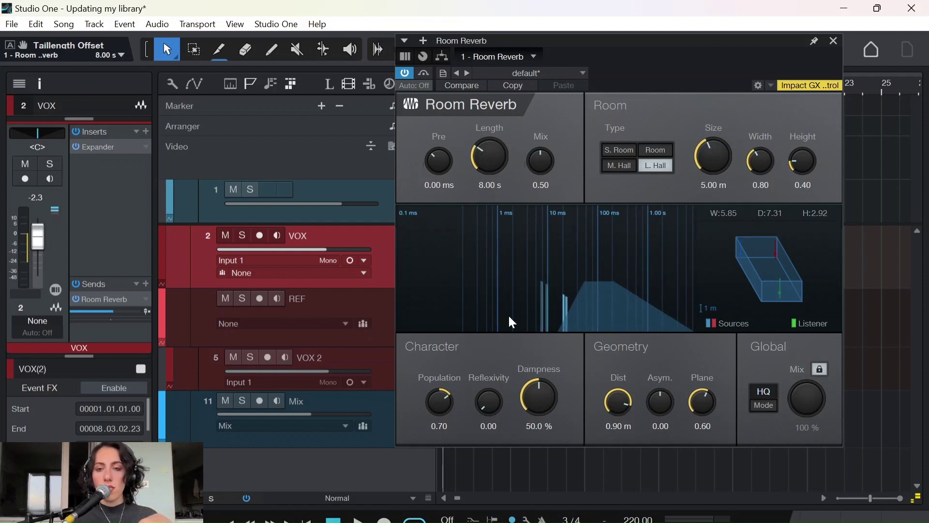
scroll(501, 157, down, 3)
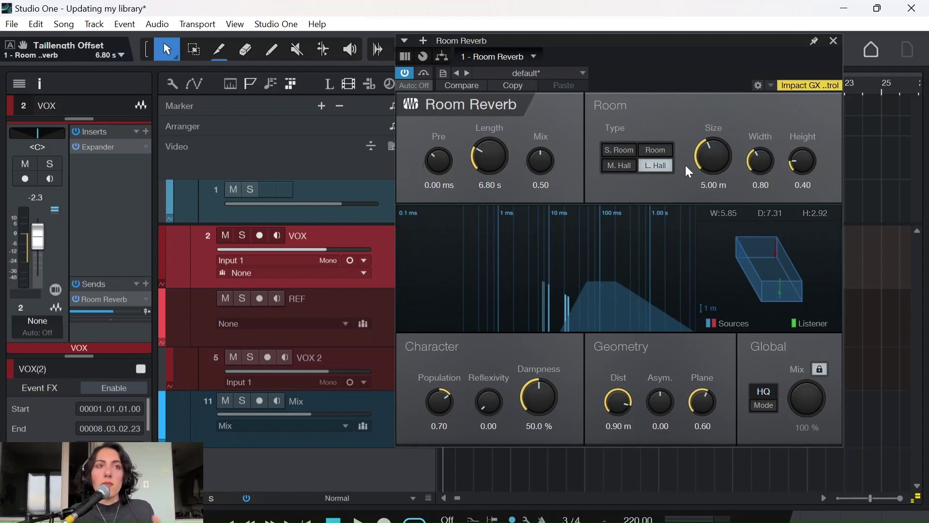
- Set the Room Reverb's room width to 0.82
scroll(754, 160, down, 3)
scroll(756, 162, up, 3)
scroll(755, 159, down, 2)
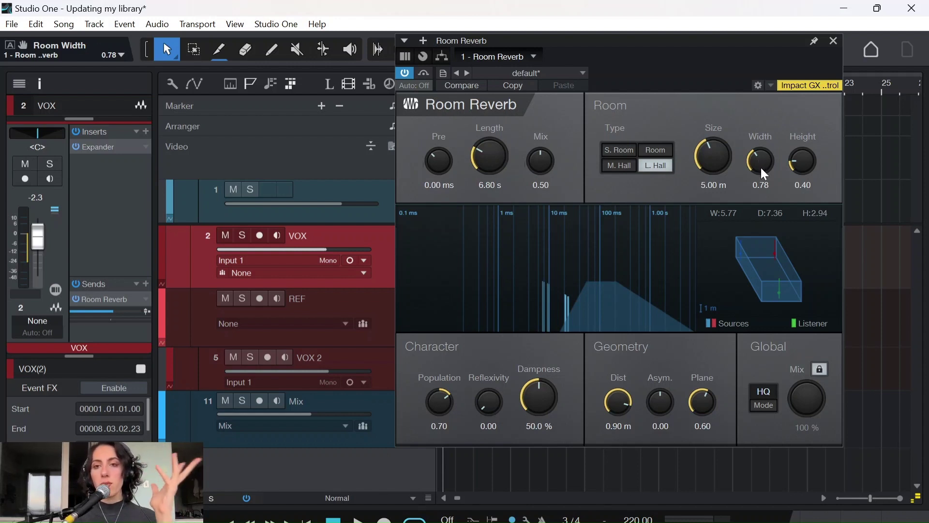
scroll(758, 164, up, 2)
scroll(761, 170, up, 2)
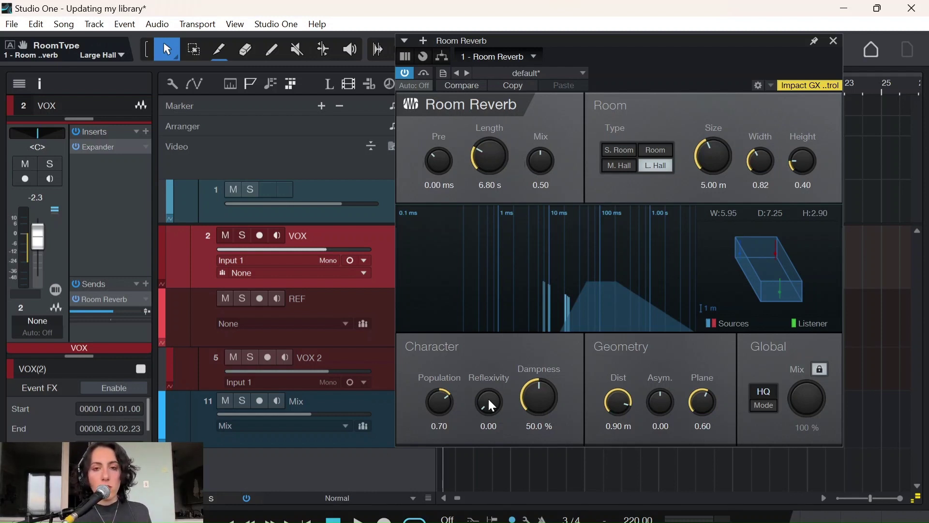
- Read the Room Reverb help entry on the Character parameters, highlighting the Reflexivity description, and close the help
key(F1)
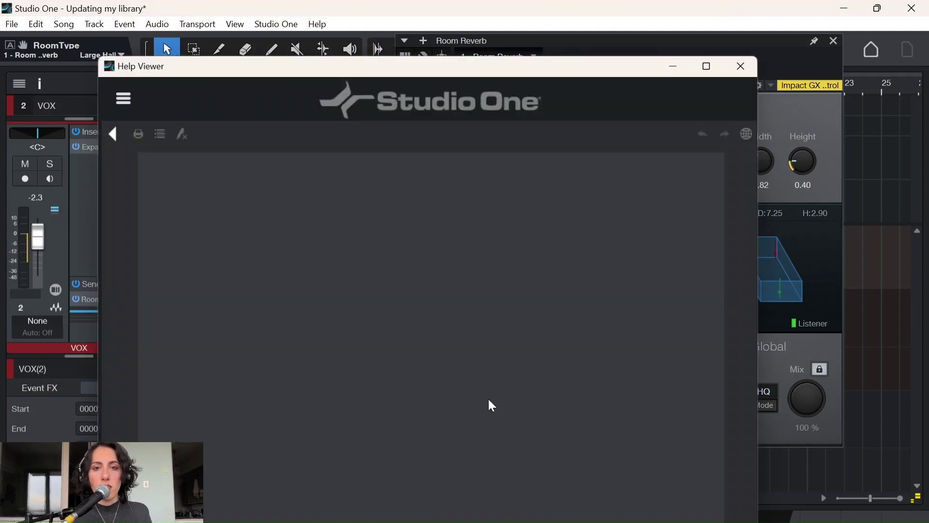
scroll(467, 321, down, 10)
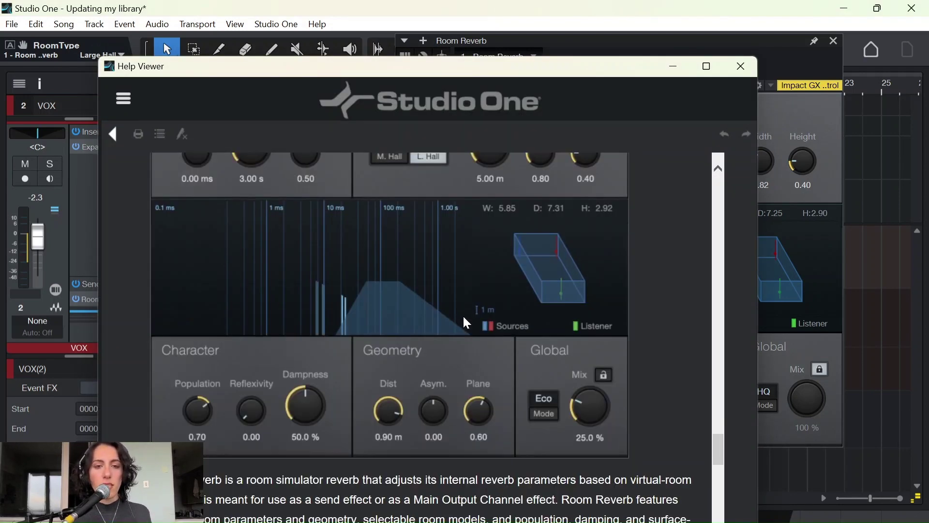
scroll(466, 322, down, 3)
scroll(289, 390, down, 3)
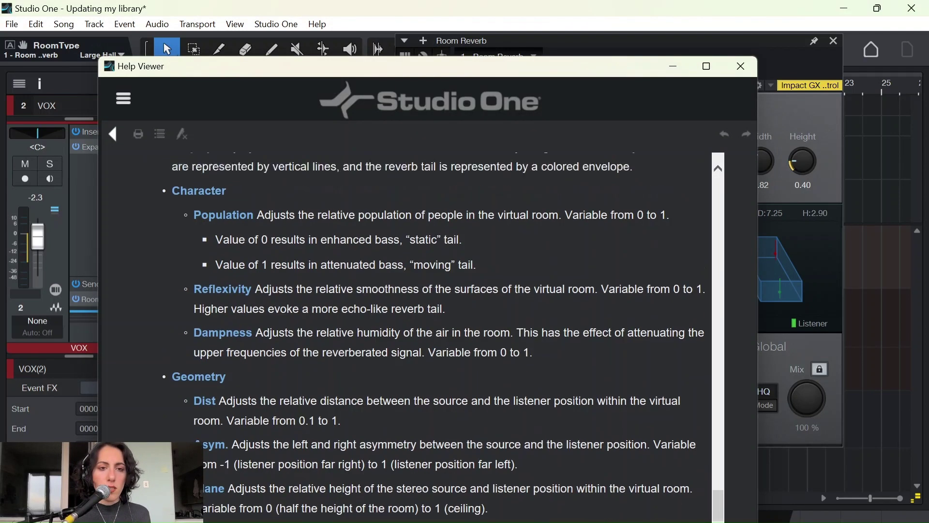
scroll(289, 390, up, 2)
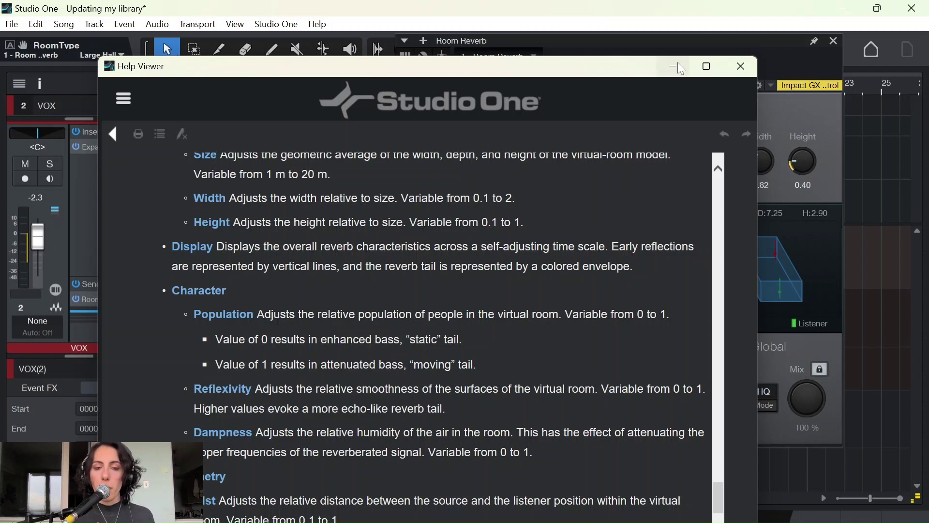
drag(255, 389, 497, 412)
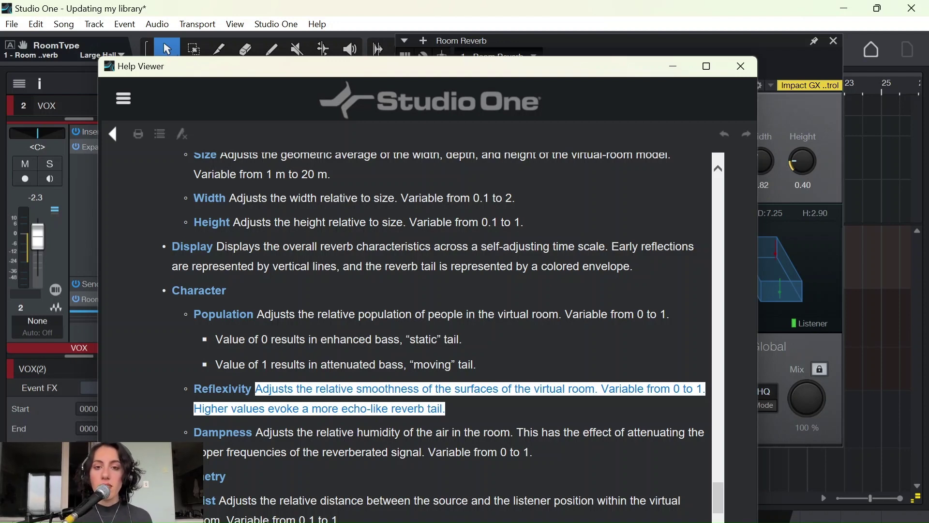
click(560, 450)
click(743, 66)
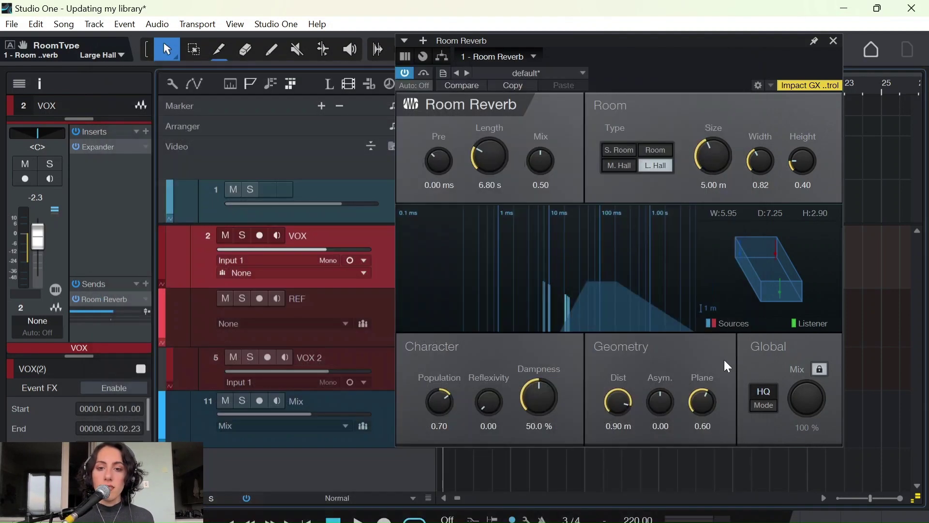
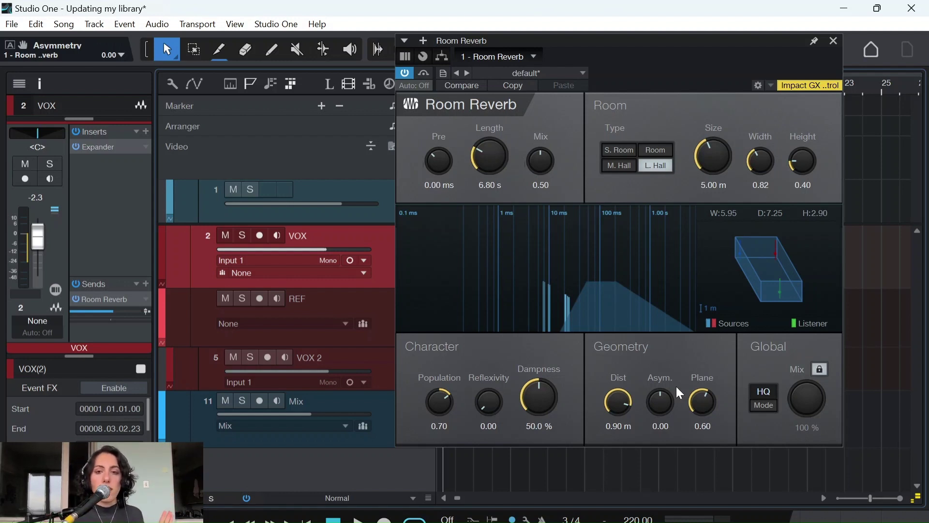
- Try the Room Reverb's asymmetry at 1.00 and at -1.00, and readjust it
drag(663, 405, 669, 318)
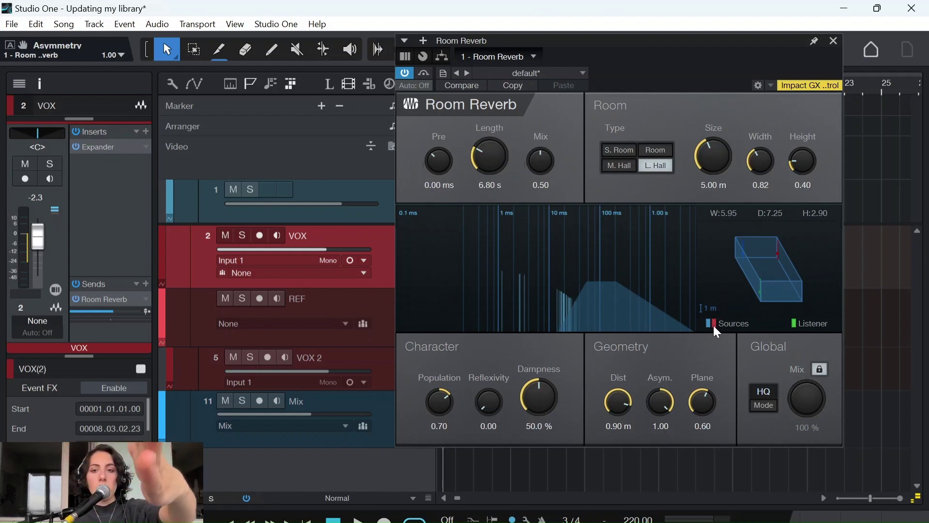
drag(672, 397, 680, 490)
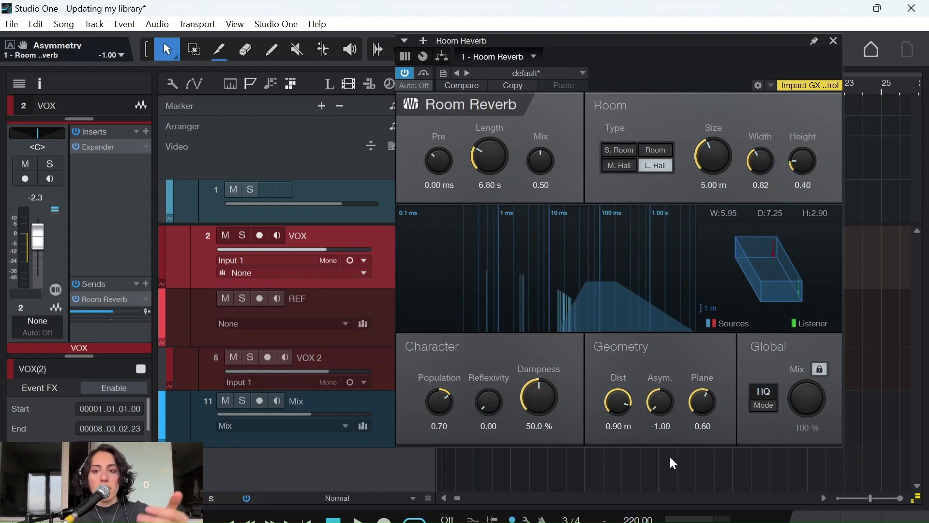
mouse_move(670, 413)
mouse_down()
mouse_move(665, 387)
mouse_move(655, 405)
mouse_up()
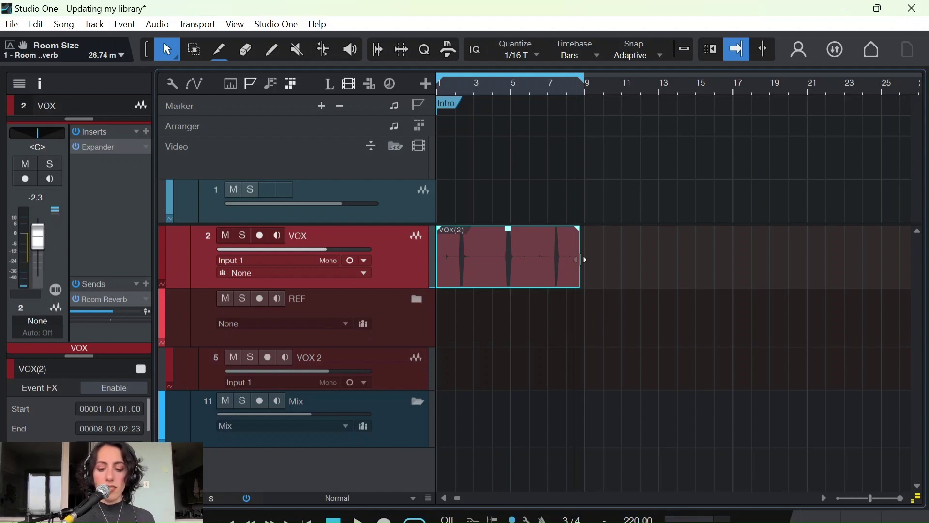
- Undo the last change and set the Room Reverb's predelay to 21.0 ms
key(ctrl+z)
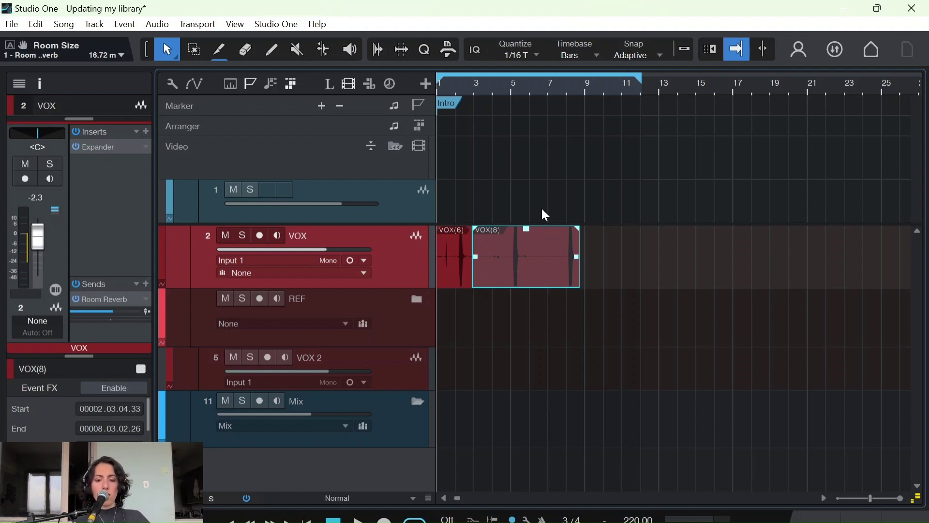
click(107, 300)
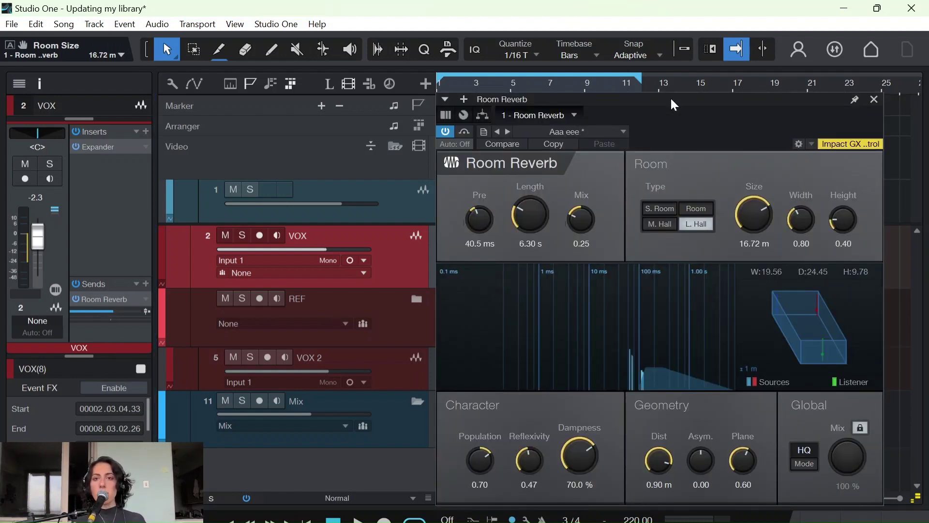
drag(671, 99, 586, 74)
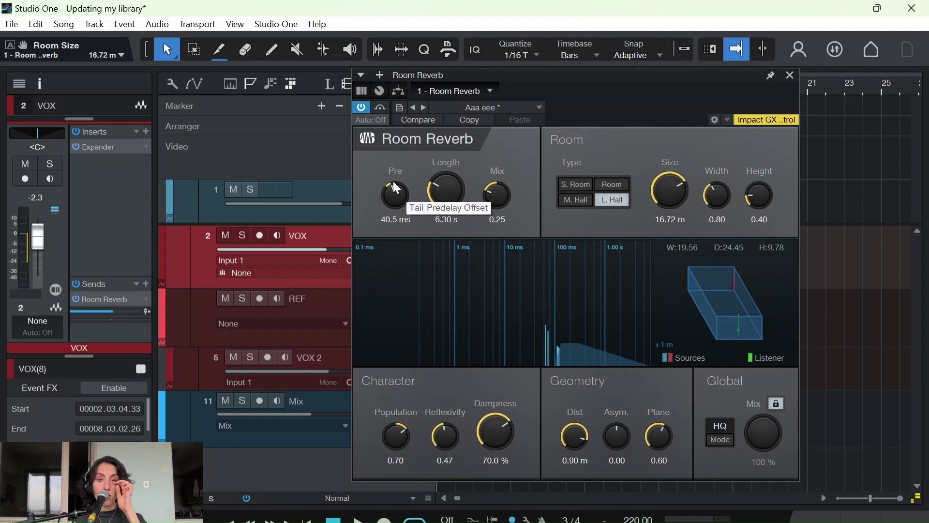
drag(394, 188, 394, 201)
scroll(394, 197, down, 10)
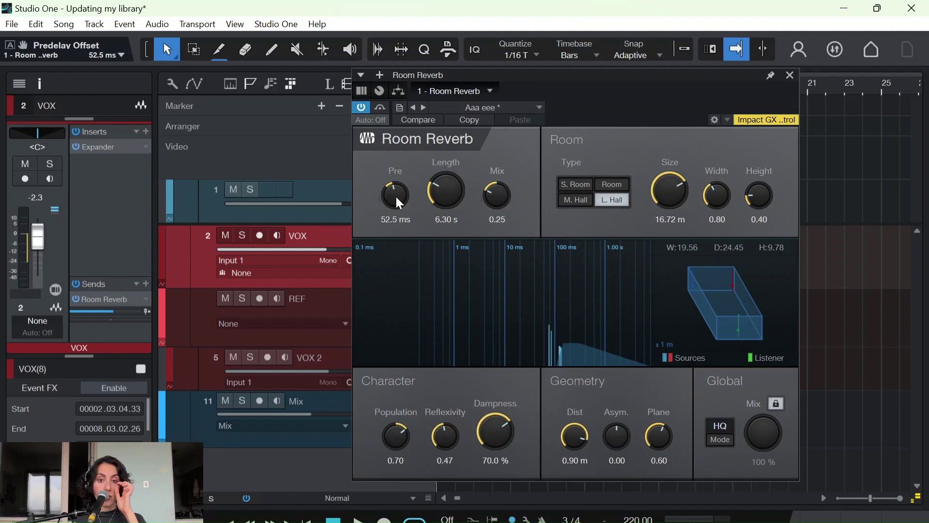
scroll(397, 199, down, 3)
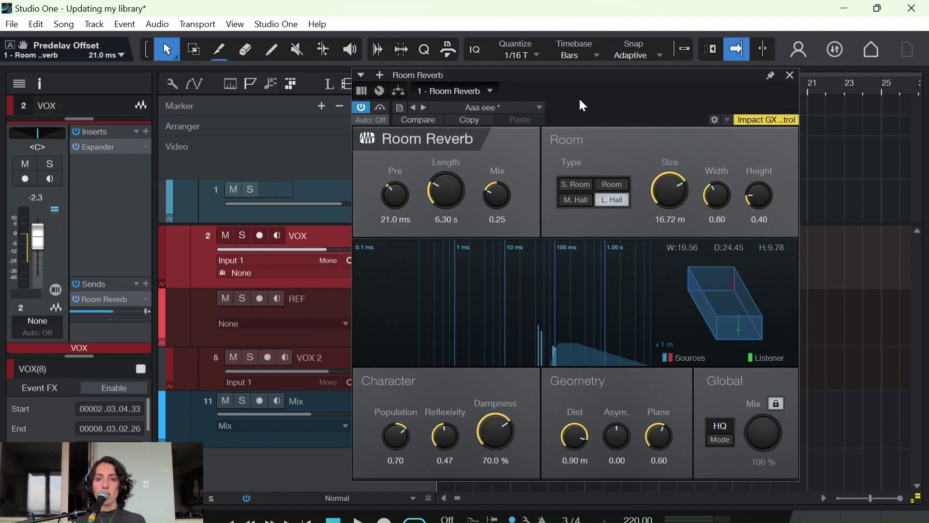
drag(589, 83, 536, 93)
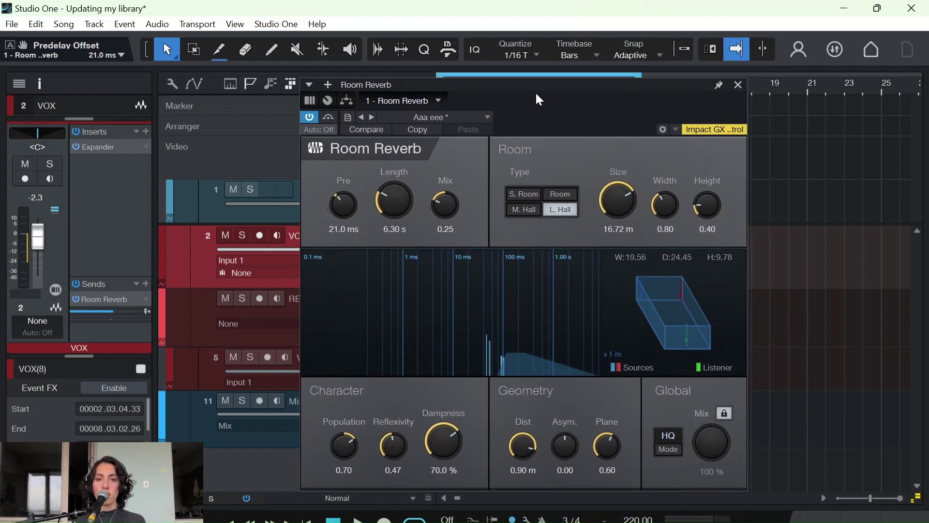
click(739, 86)
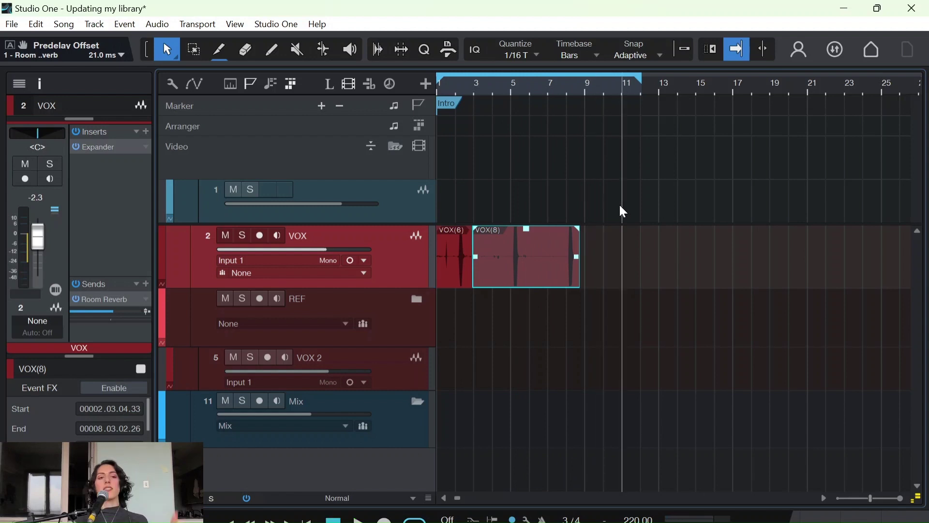
- Insert a Pro EQ on the VOX track and enable its high cut at 7.60 kHz
click(146, 132)
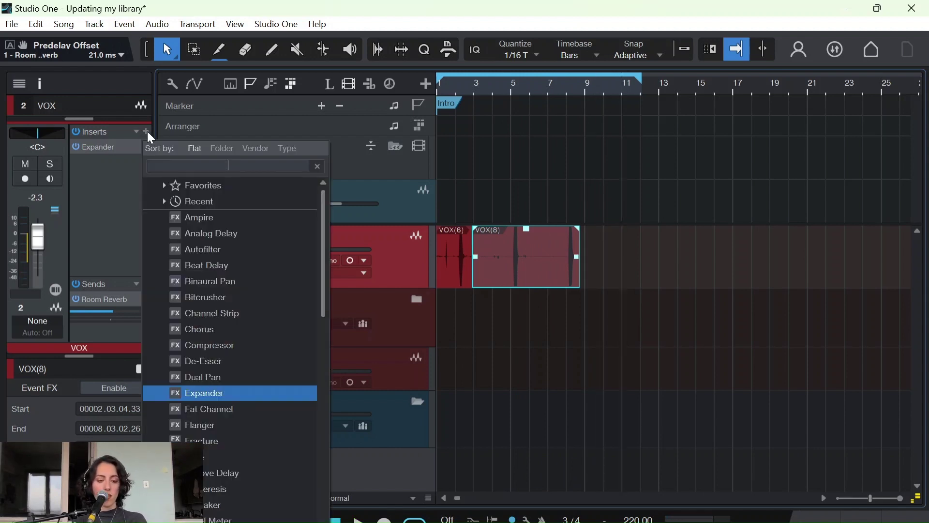
text(eq)
click(228, 217)
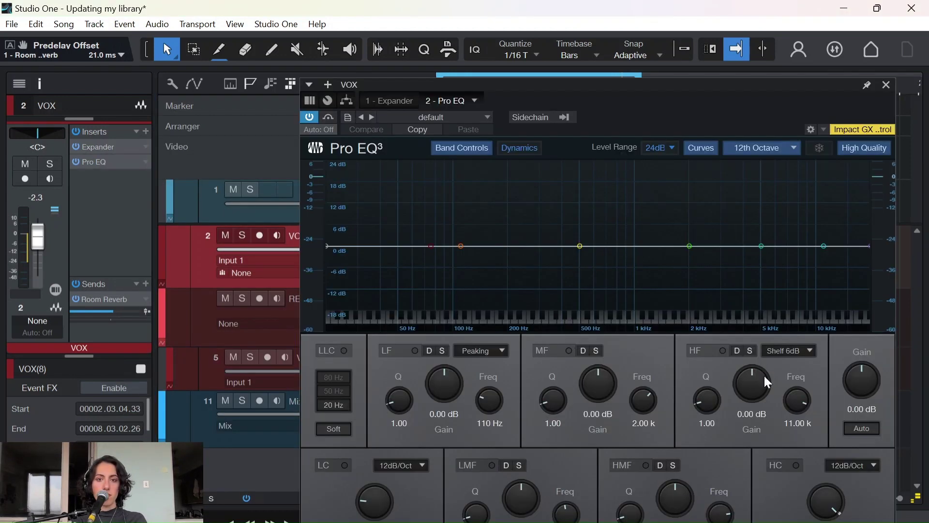
click(796, 465)
drag(836, 508, 832, 517)
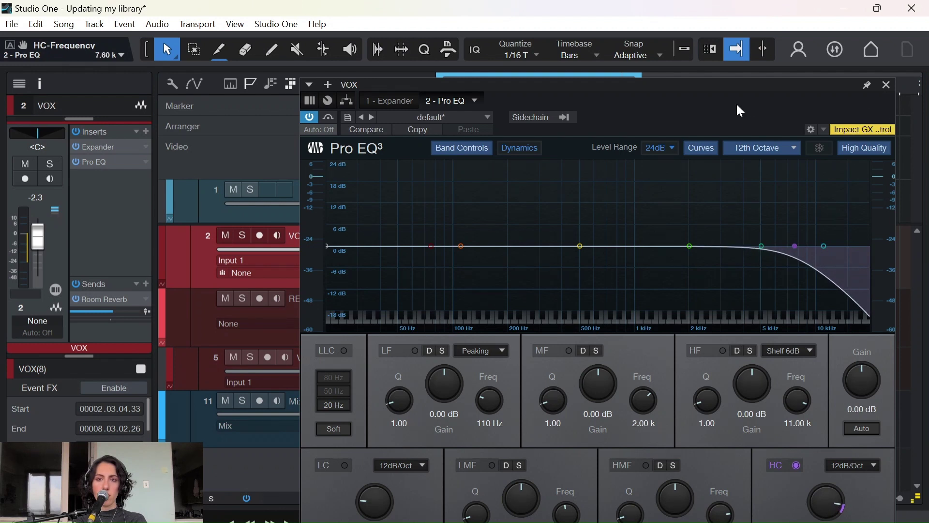
click(888, 85)
- Play the VOX take from near its start and set the track's Pro EQ low cut to 122 Hz
click(443, 85)
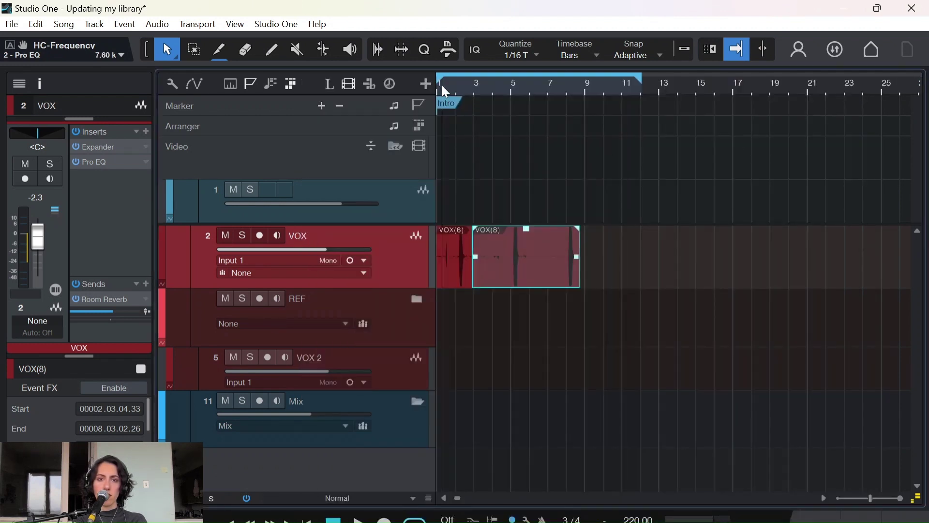
key(space)
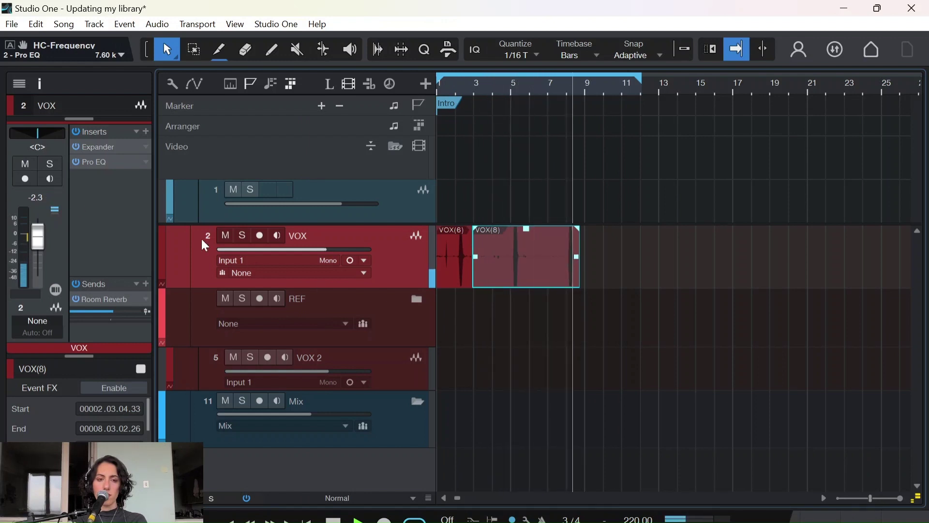
click(113, 162)
mouse_move(371, 489)
mouse_down()
mouse_move(372, 501)
mouse_move(373, 491)
mouse_up()
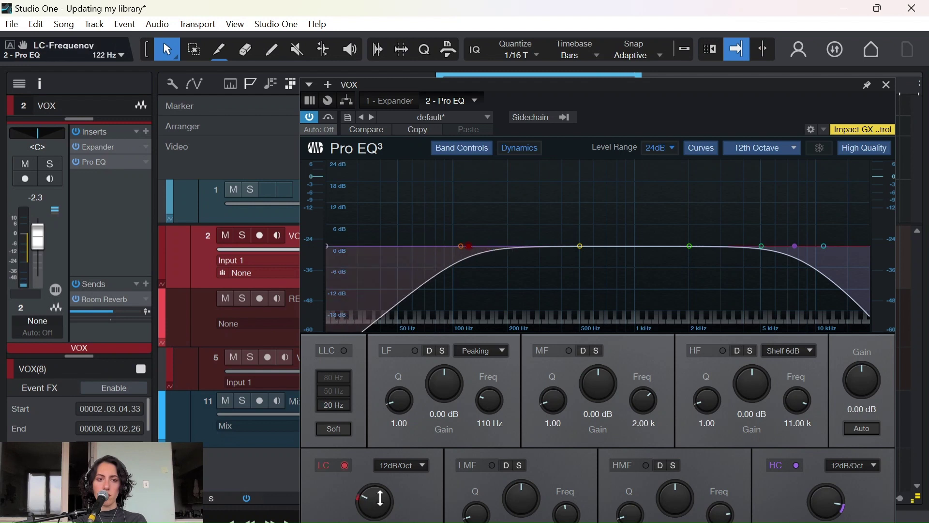
click(886, 85)
key(space)
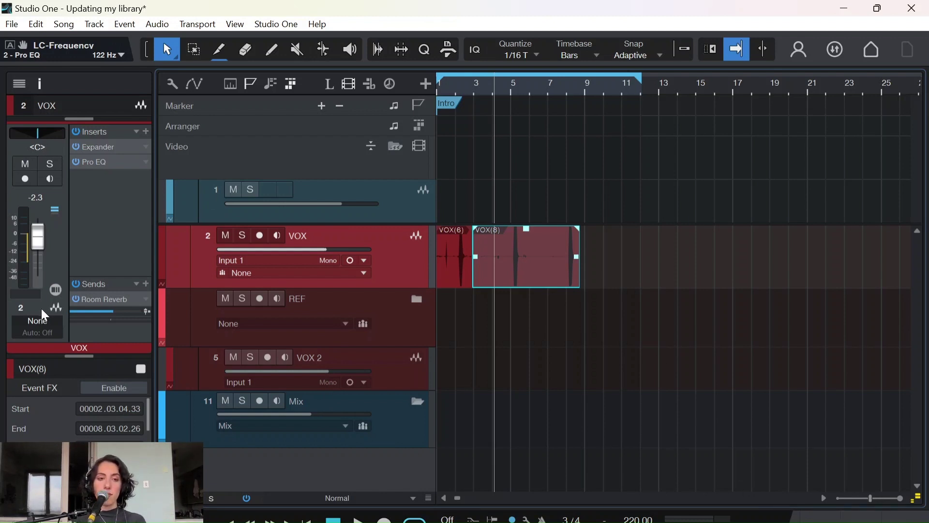
- Open the mixing console and enlarge the Sends area of the channel strips
click(91, 300)
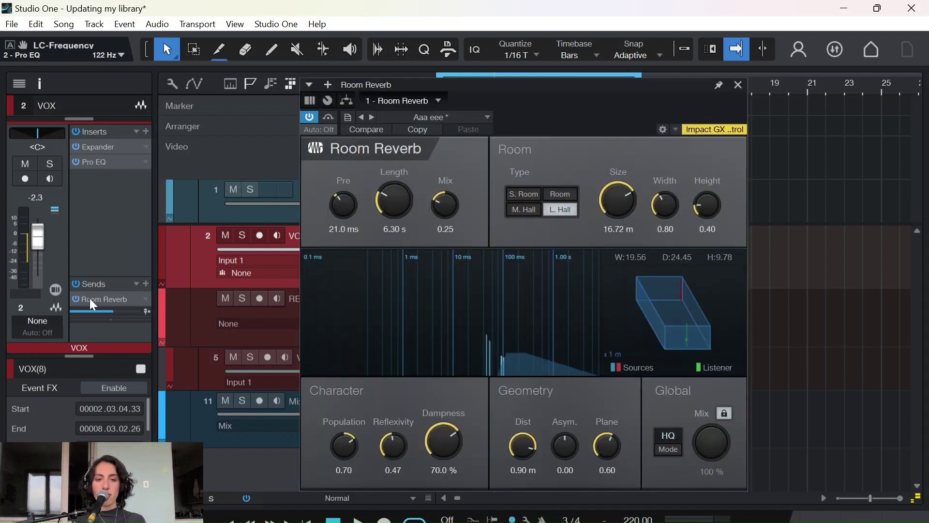
click(738, 86)
click(852, 517)
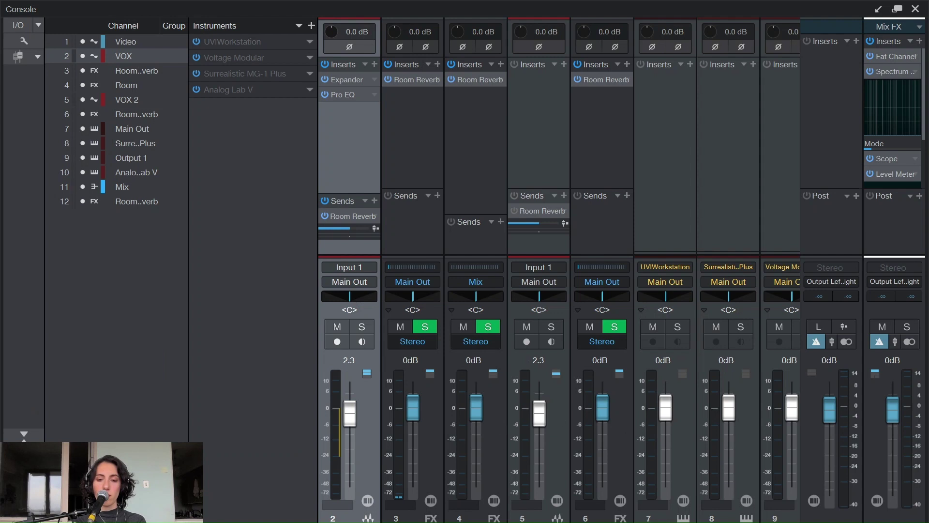
scroll(559, 270, right, 4)
scroll(559, 270, left, 5)
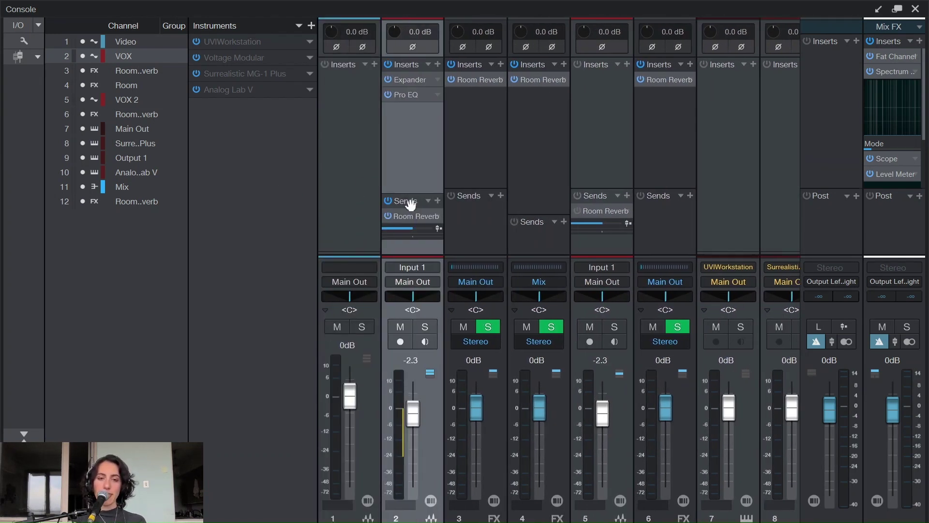
drag(417, 191, 415, 153)
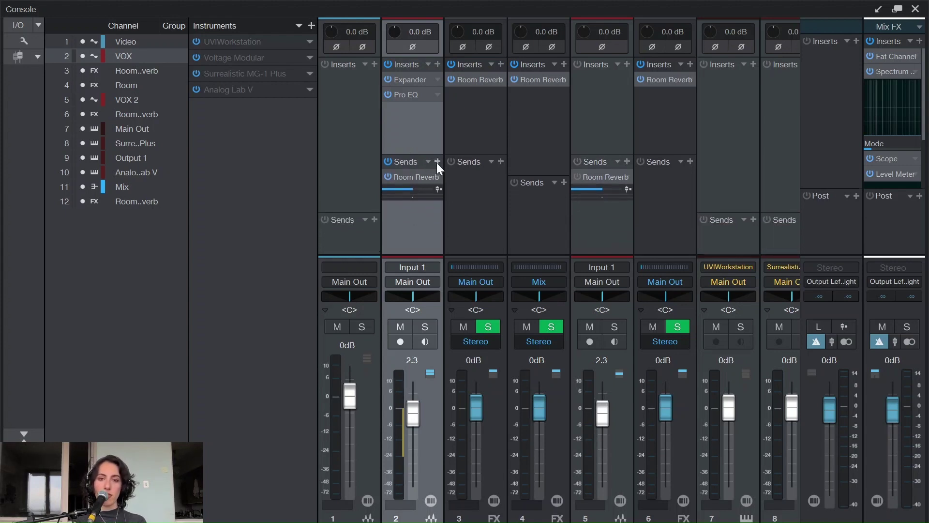
click(437, 162)
click(414, 234)
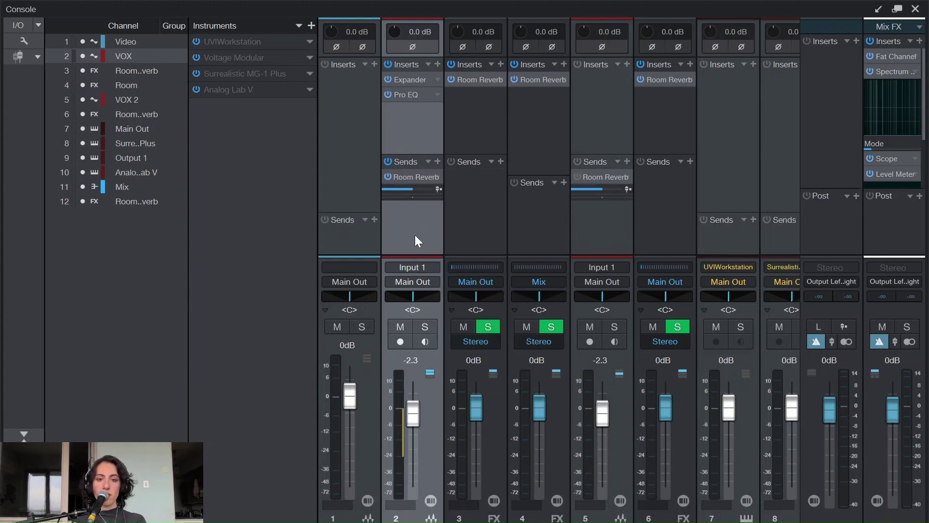
scroll(472, 199, right, 1)
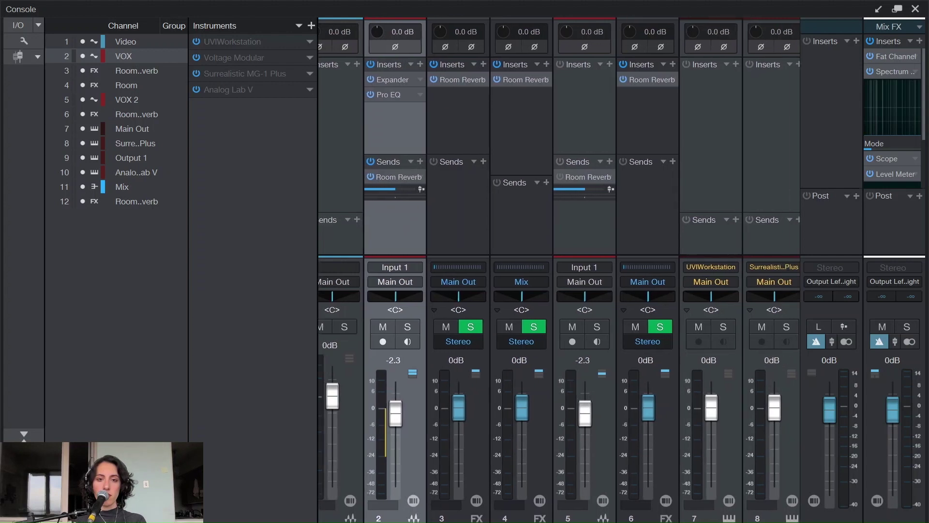
- Insert a Pro EQ after the Room Reverb on FX channel 3, which receives the VOX send
click(471, 199)
click(483, 65)
text(pro)
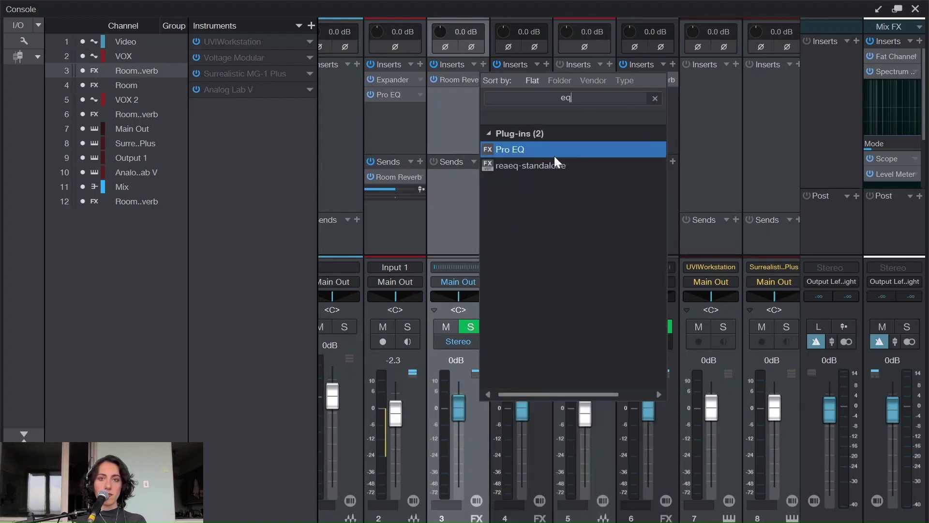
click(535, 147)
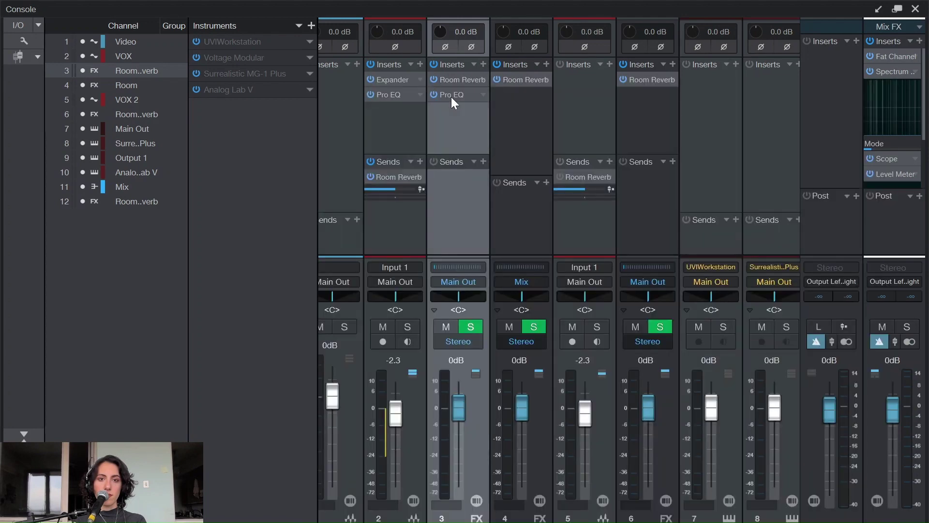
- Enable the high cut at 5.77 kHz in the reverb channel's Pro EQ, and close the EQ and the console
click(451, 97)
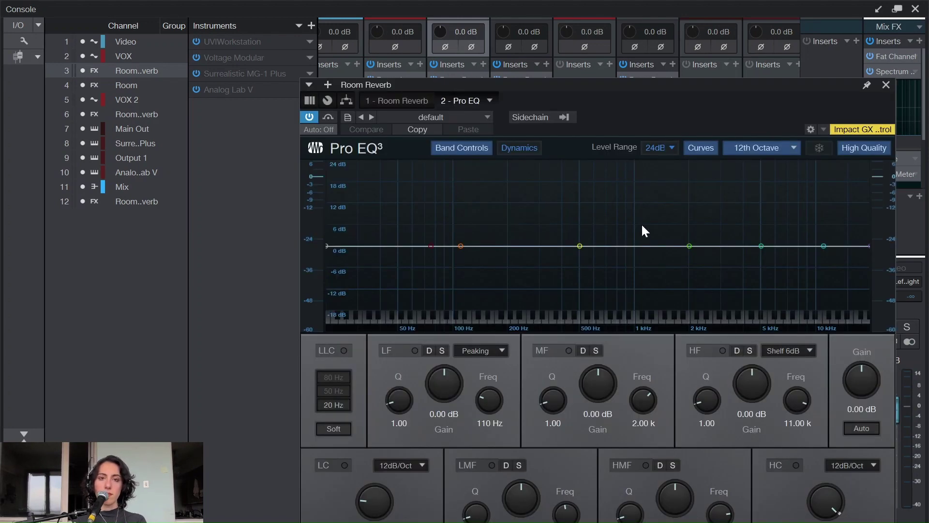
drag(814, 480, 818, 520)
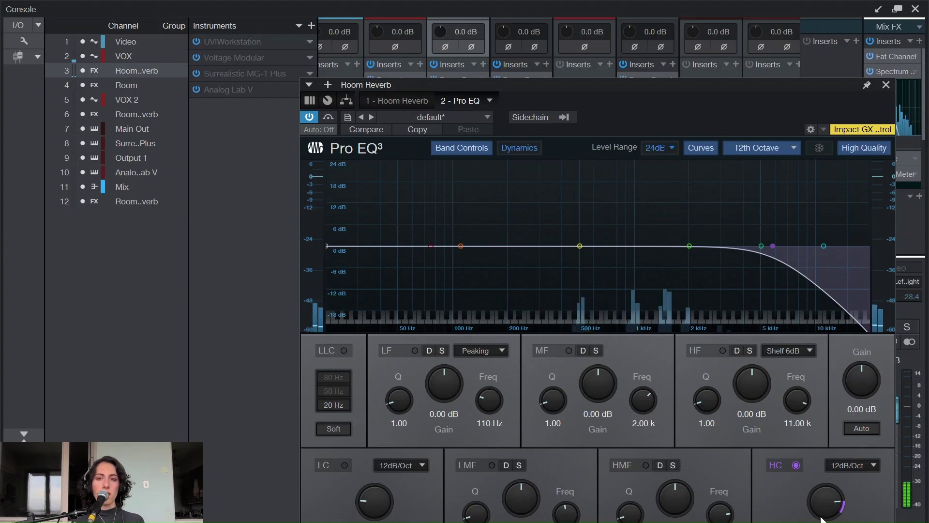
click(886, 85)
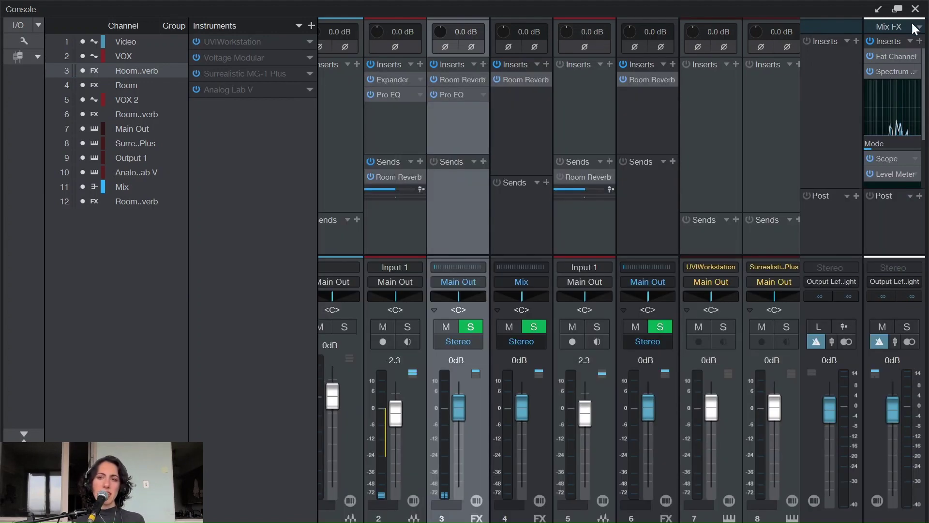
click(917, 9)
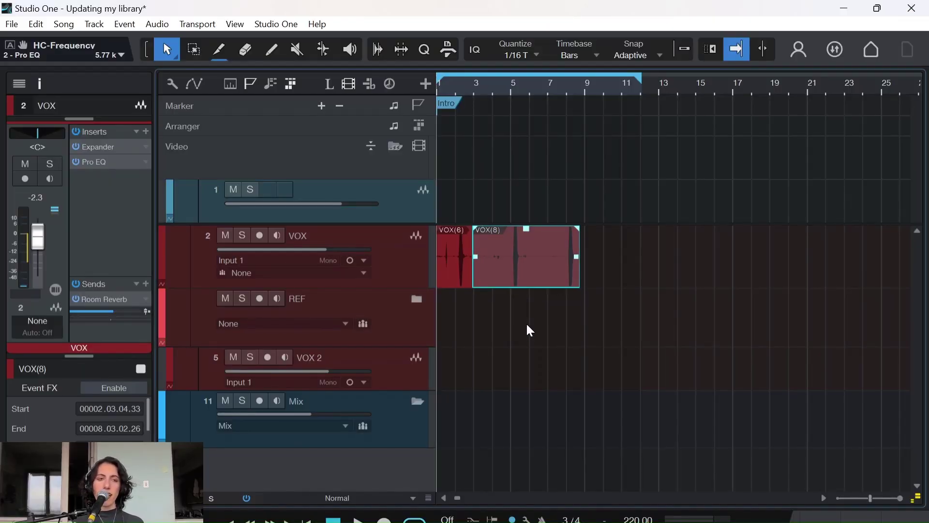
- Play back the VOX take in sections to listen to the equalised reverb send
key(space)
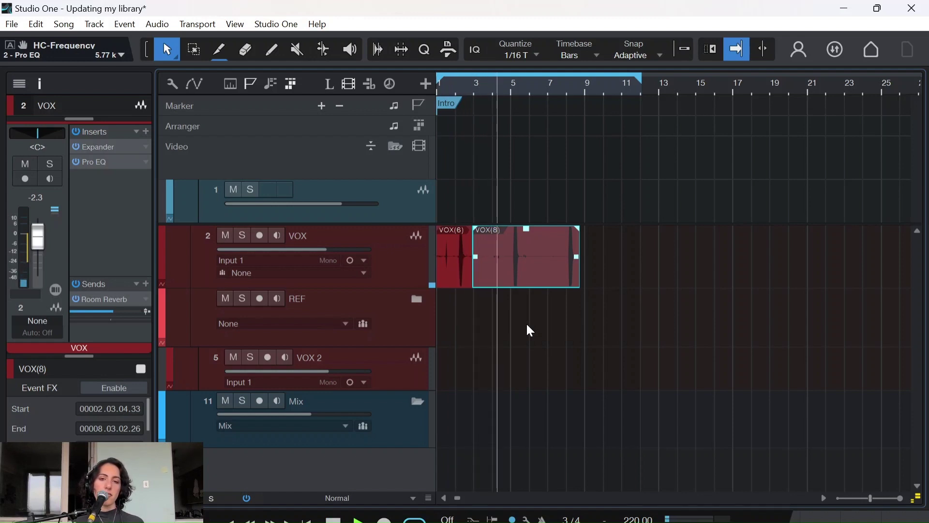
key(space)
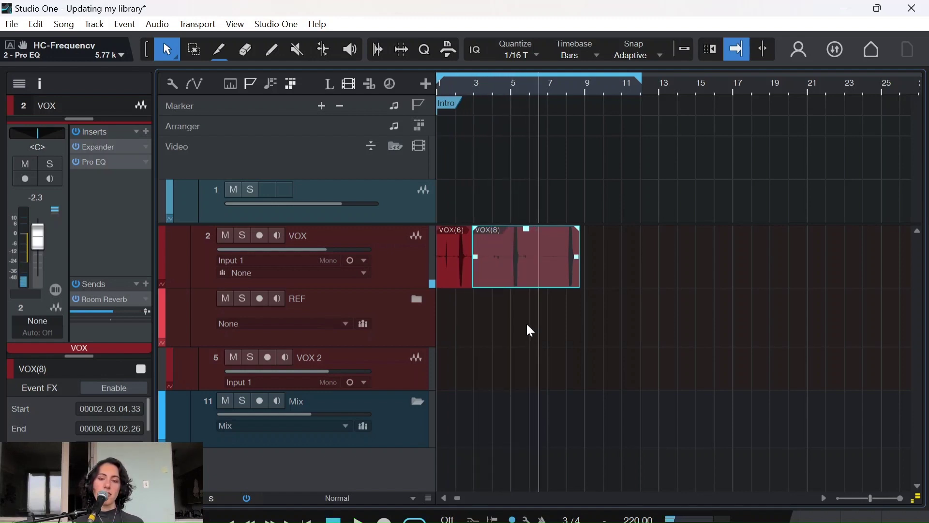
key(space)
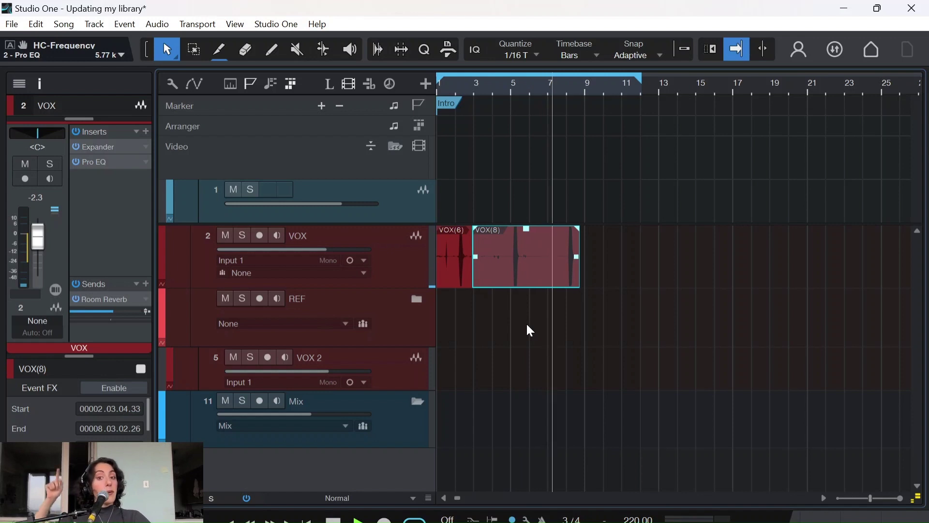
key(space)
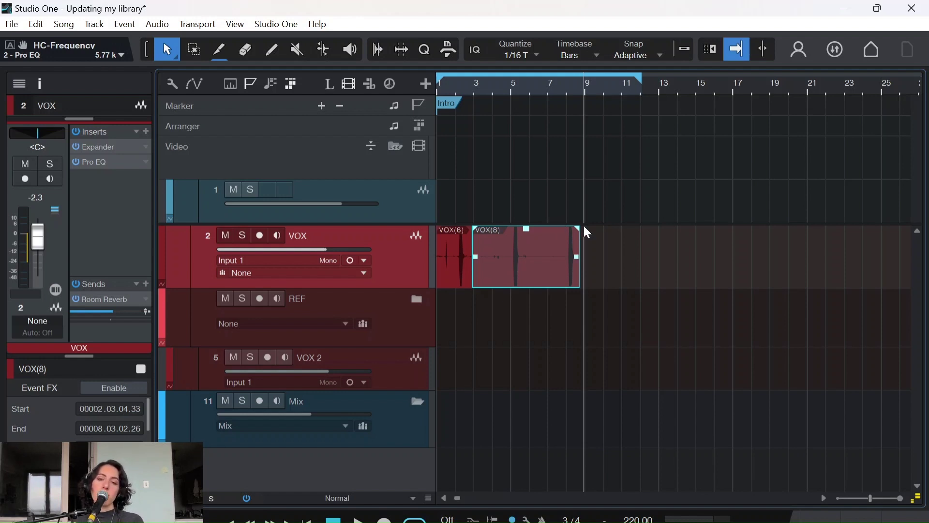
- Add a short fade-out to the end of the VOX(8) event
drag(580, 239, 576, 241)
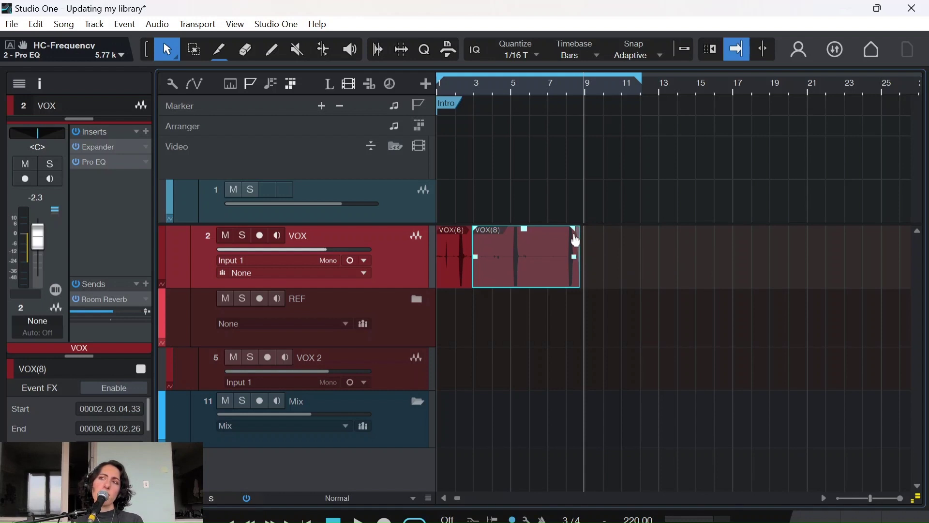